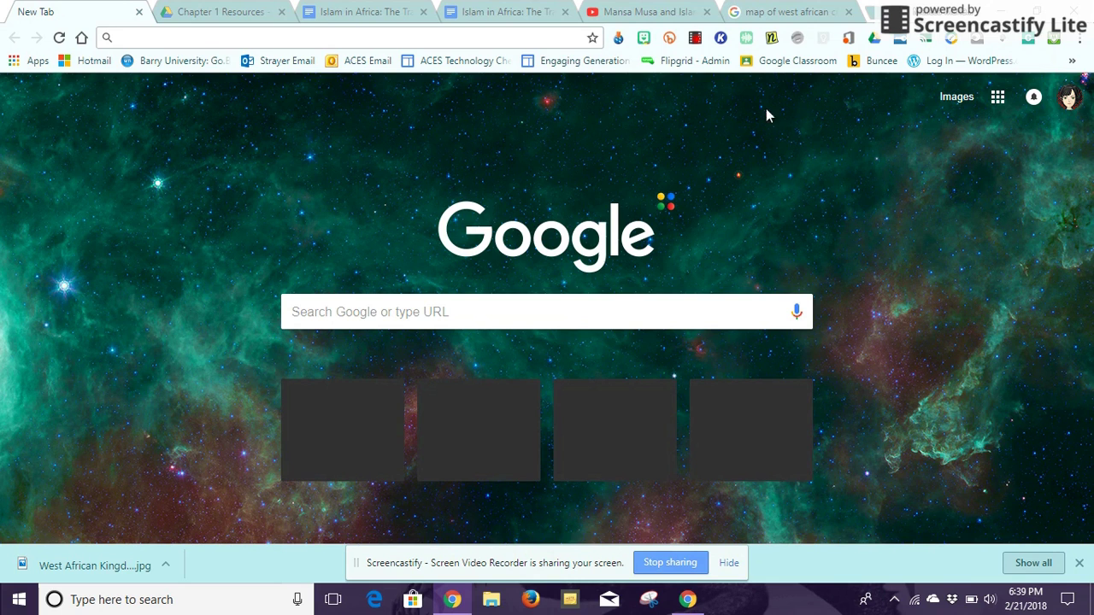
Step: Open the Chrome Web Store and search it for "insert learning"
click(19, 63)
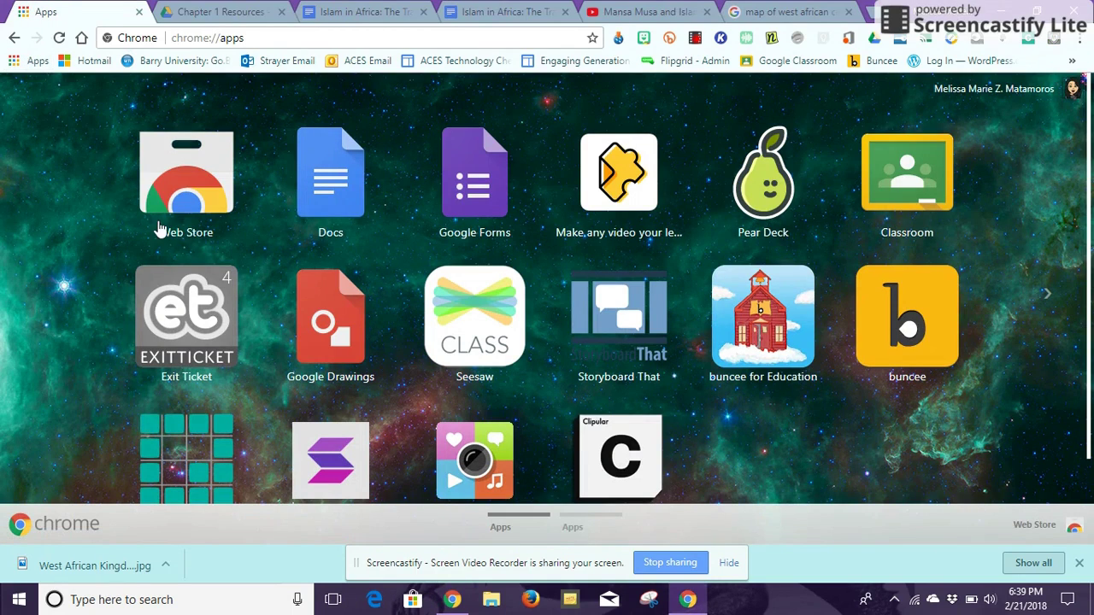
click(192, 182)
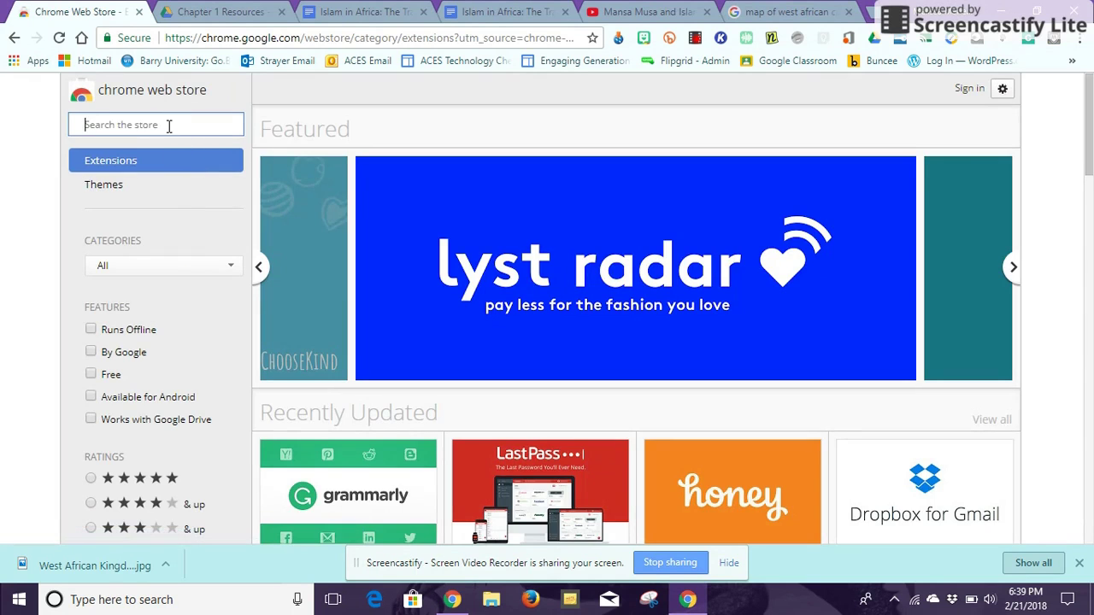
click(168, 125)
text(insert learning)
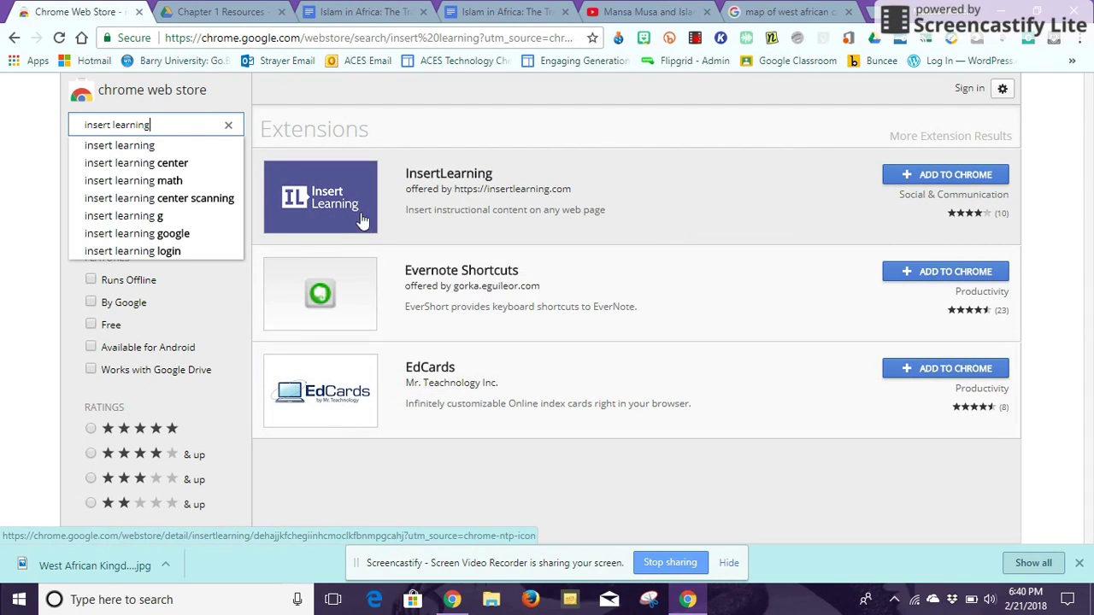
Step: Add the InsertLearning extension to the browser and dismiss the installation notice
click(943, 176)
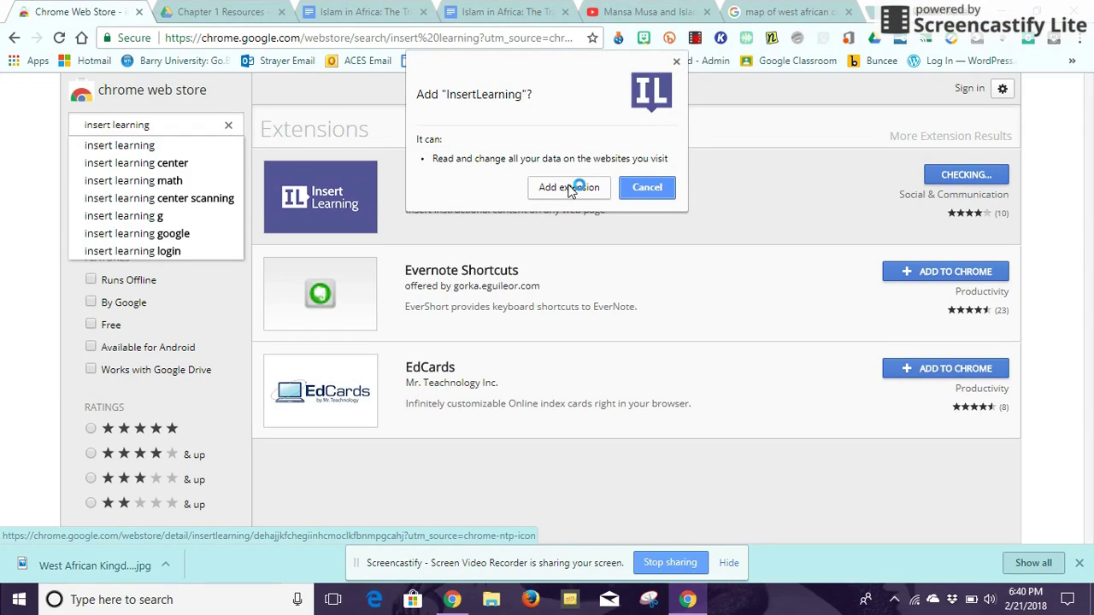
click(571, 188)
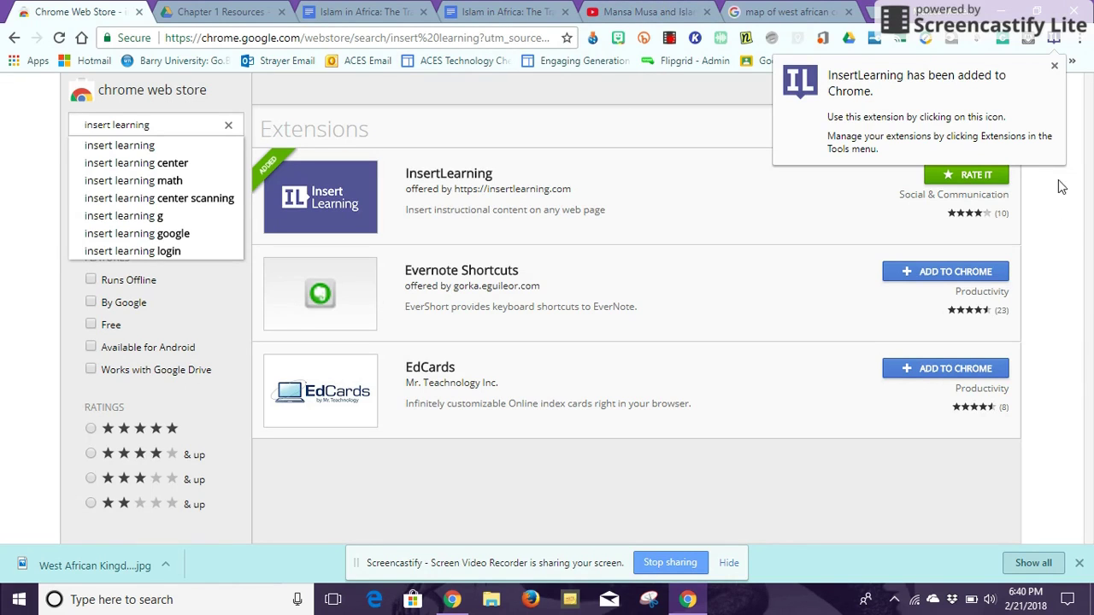
click(1055, 66)
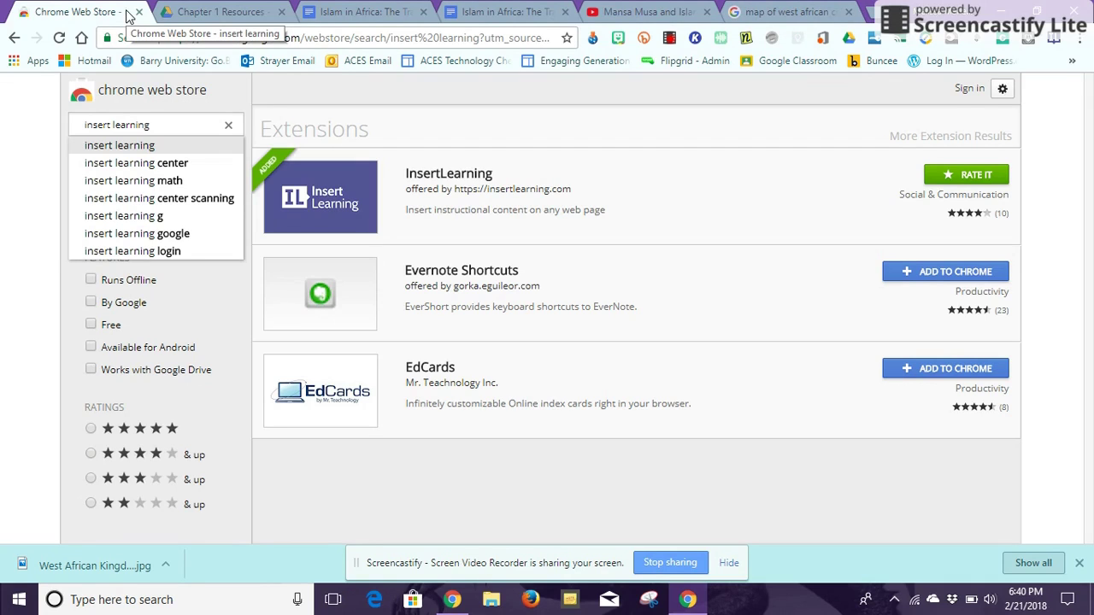
Step: Look at the file options of the "Islam in Africa: The Trade Empires" document, then switch to its published web version
click(370, 13)
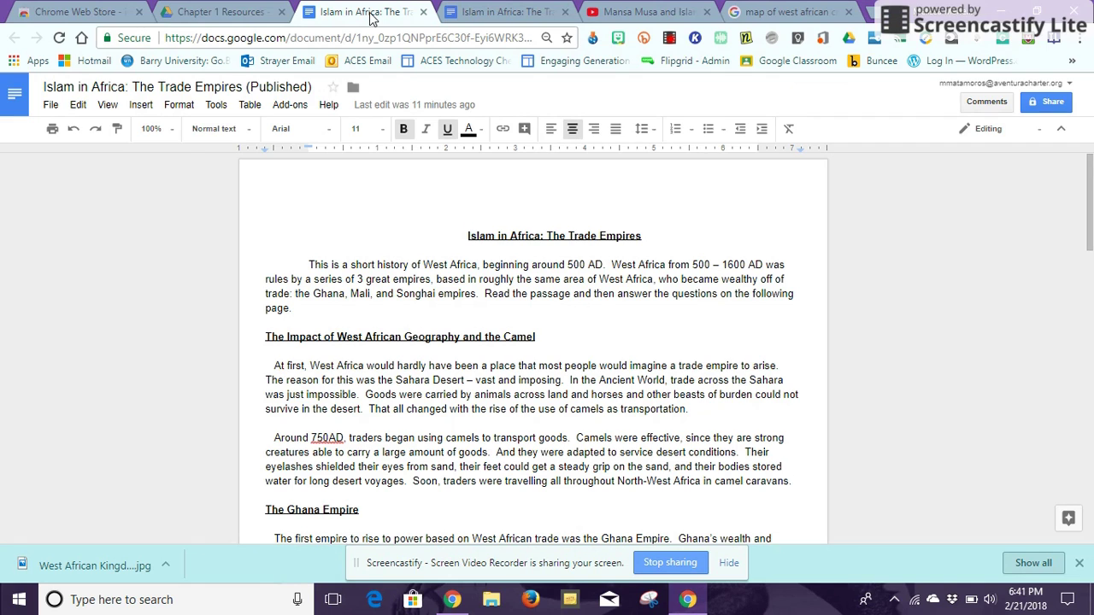
click(54, 108)
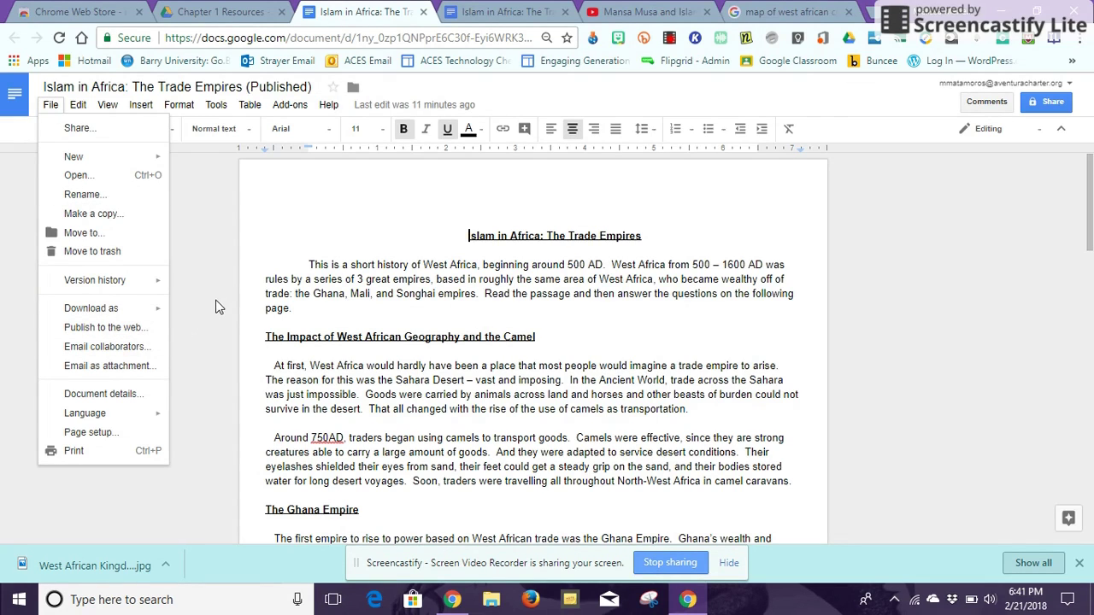
click(508, 15)
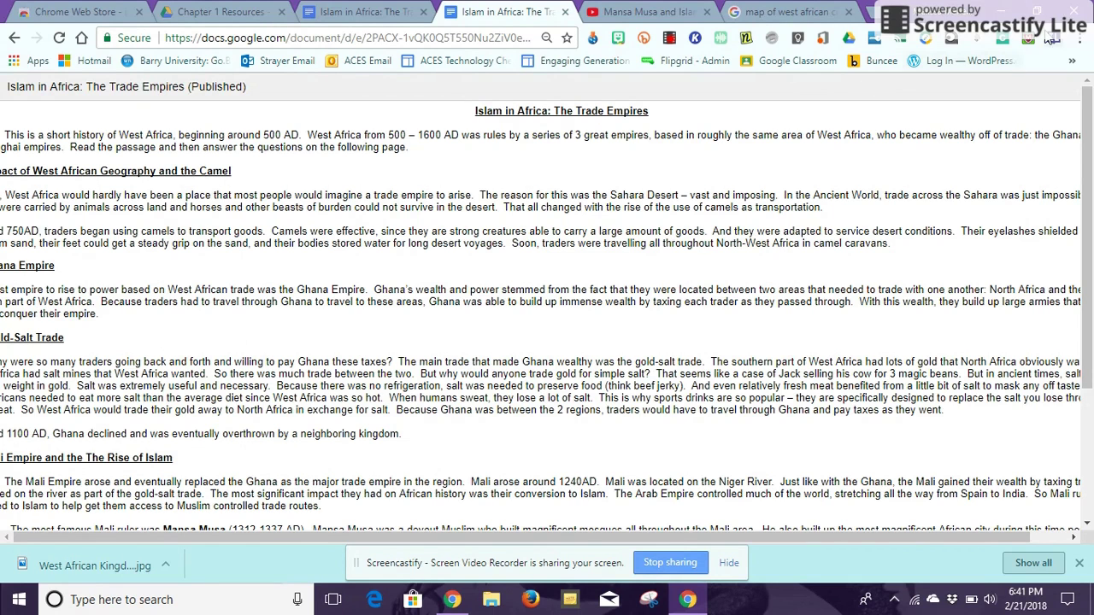
Step: Launch InsertLearning on the published document and sign in with the Google account
click(1057, 42)
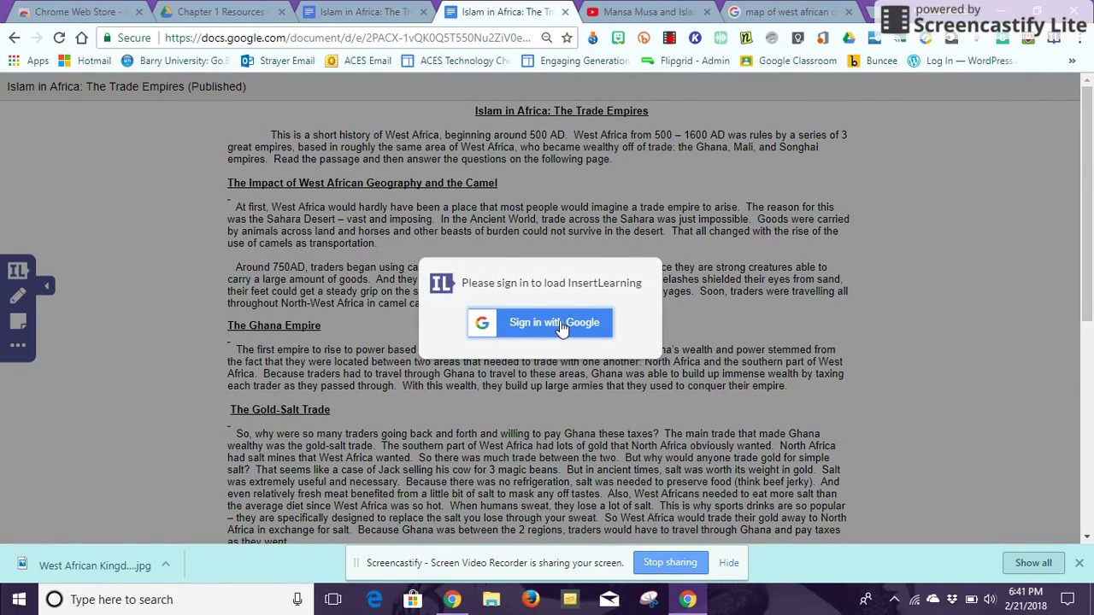
click(562, 324)
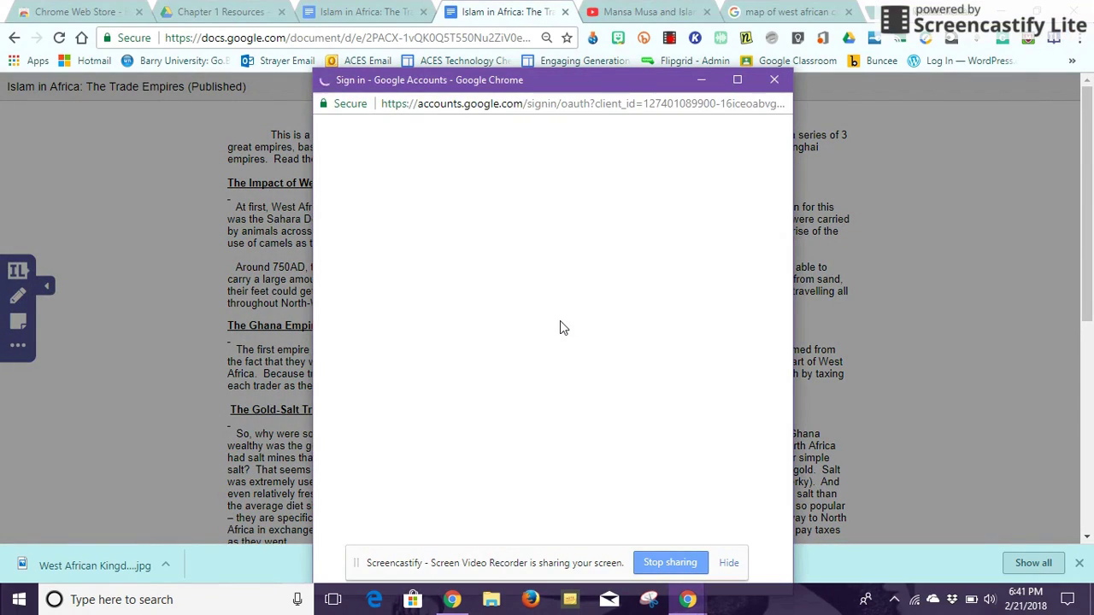
click(464, 265)
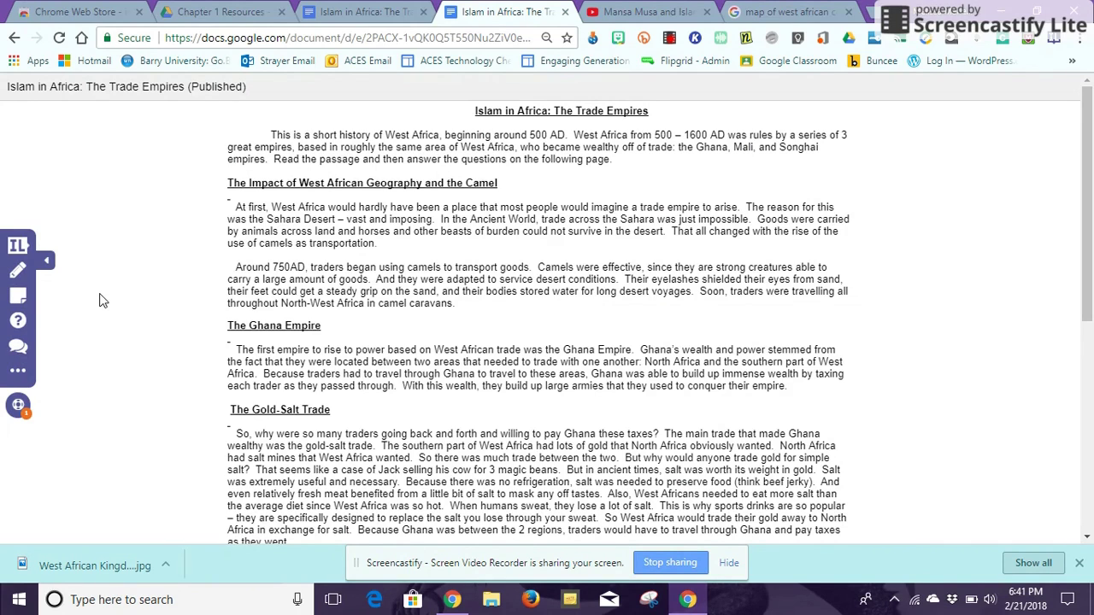
Step: Highlight the word "Camels" in the 750AD paragraph and cycle the highlight colour back to yellow
click(19, 272)
drag(538, 266, 574, 268)
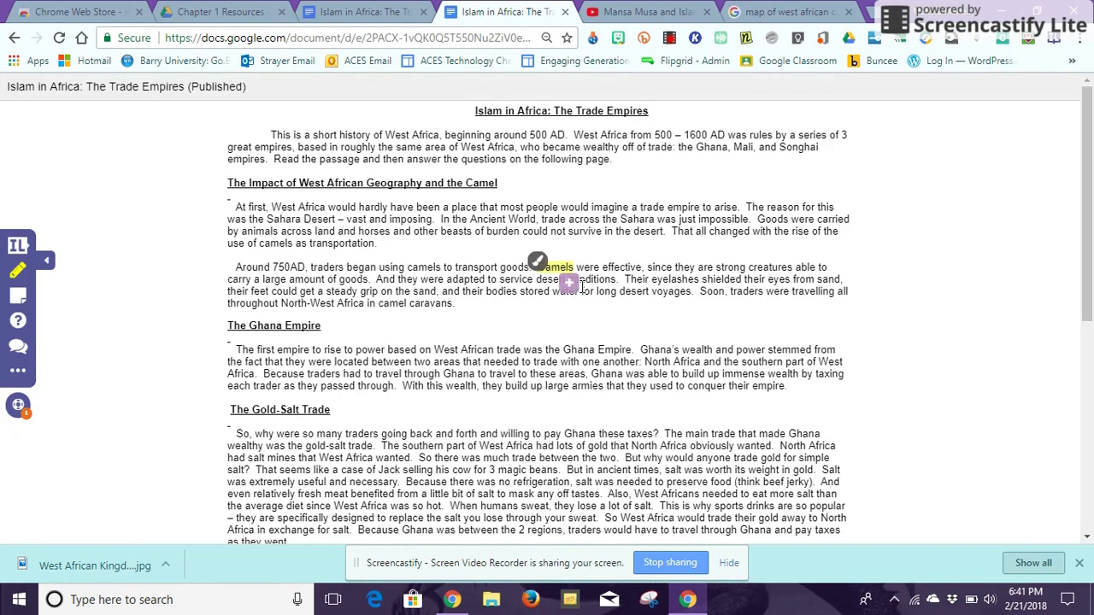
click(538, 263)
click(538, 263)
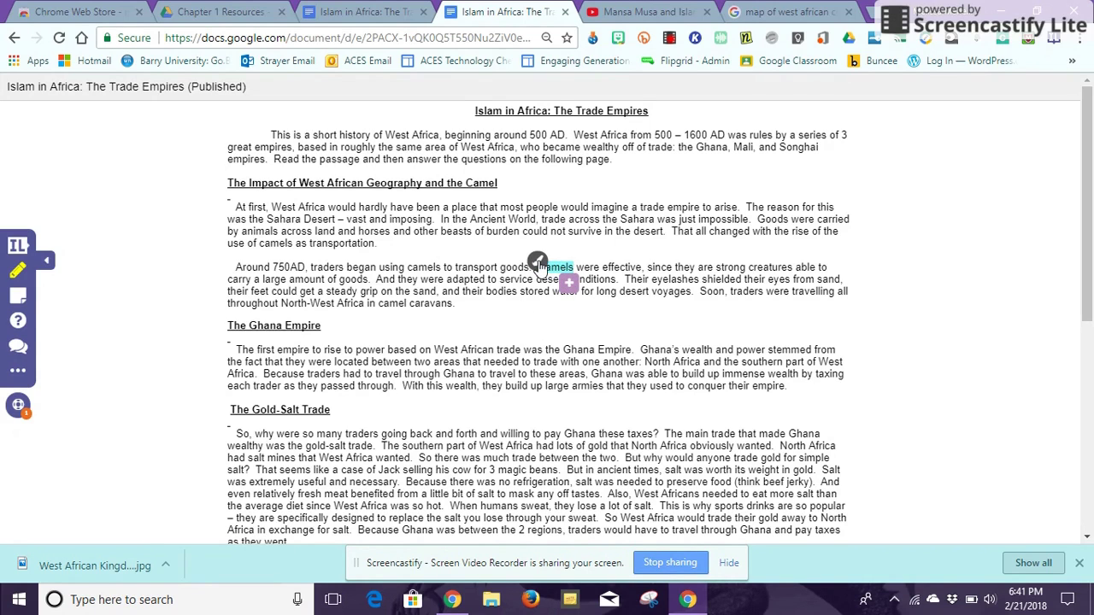
click(538, 264)
Step: Attach the comment "Be careful they spit!" to the highlighted word "Camels" and check it on the page
click(570, 284)
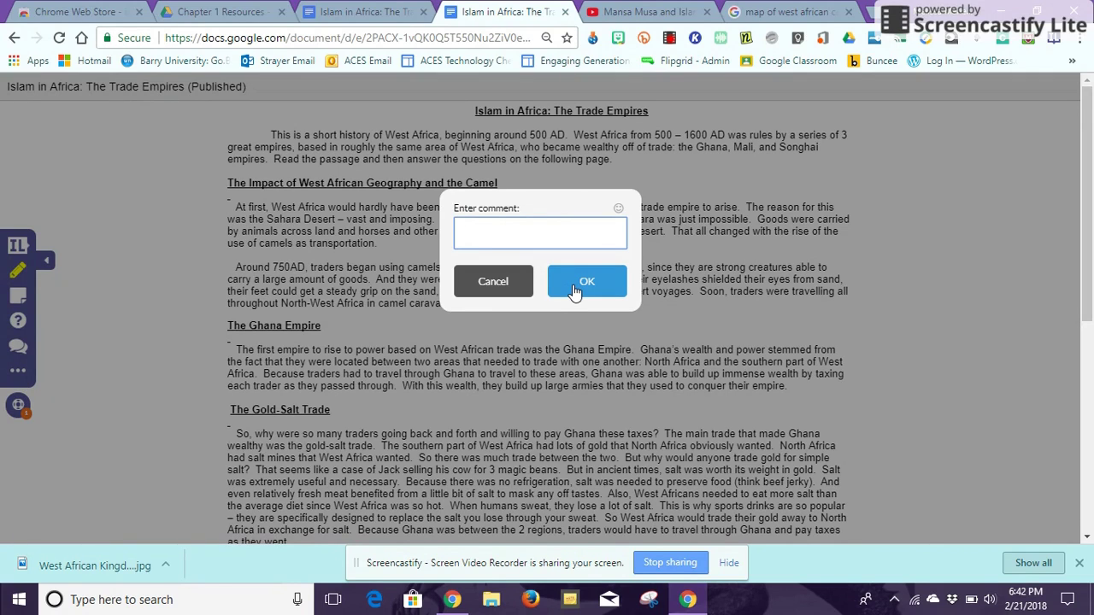
text(Be carf)
key(BackSpace)
text(eful they spir)
key(BackSpace)
text(t!)
click(579, 289)
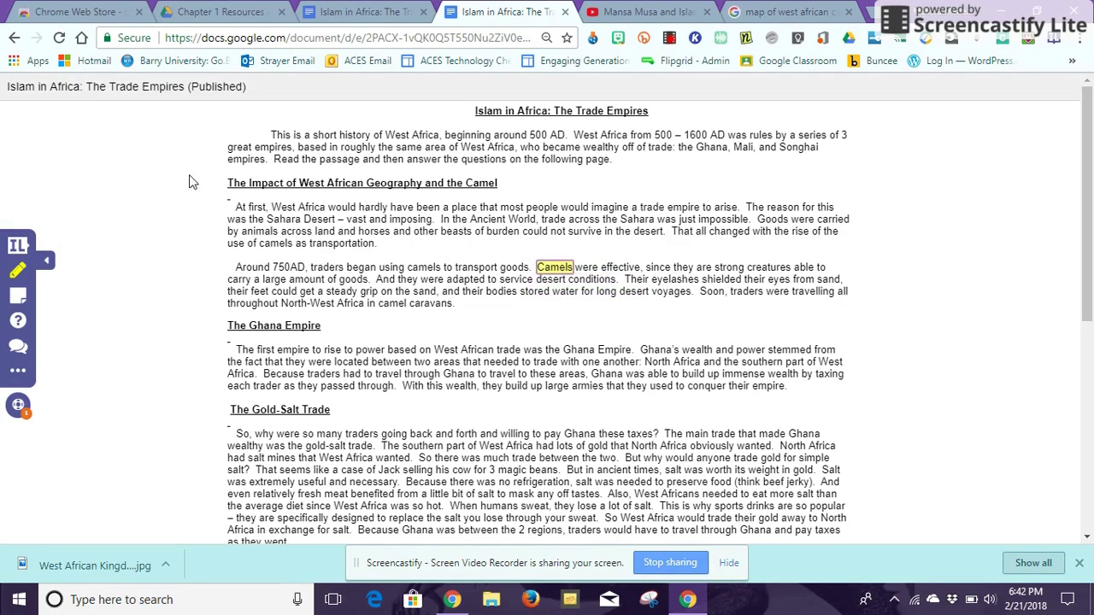
mouse_move(552, 272)
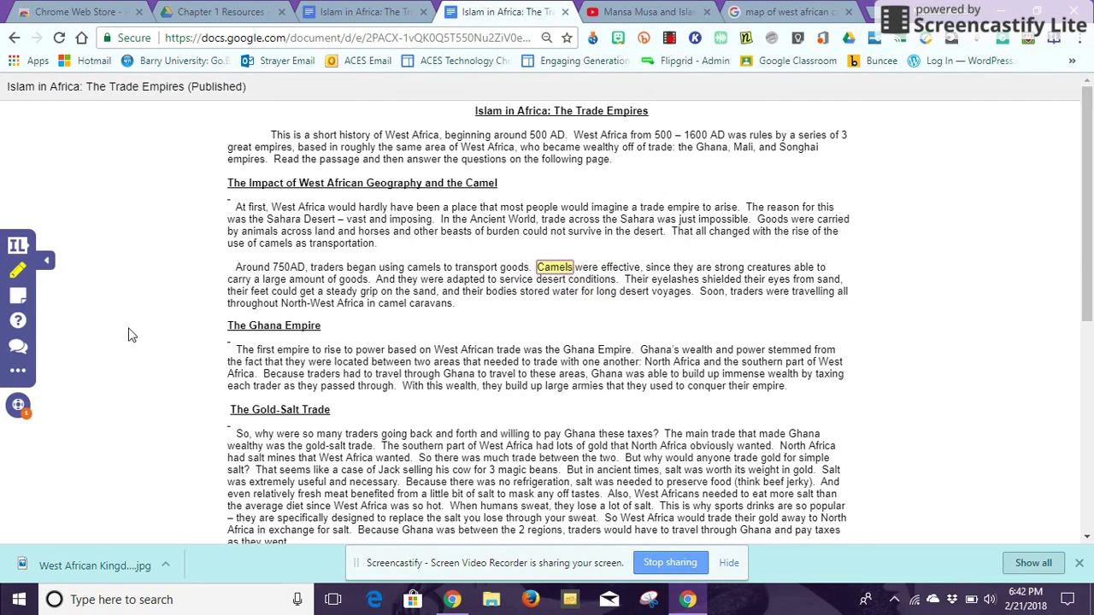
click(18, 299)
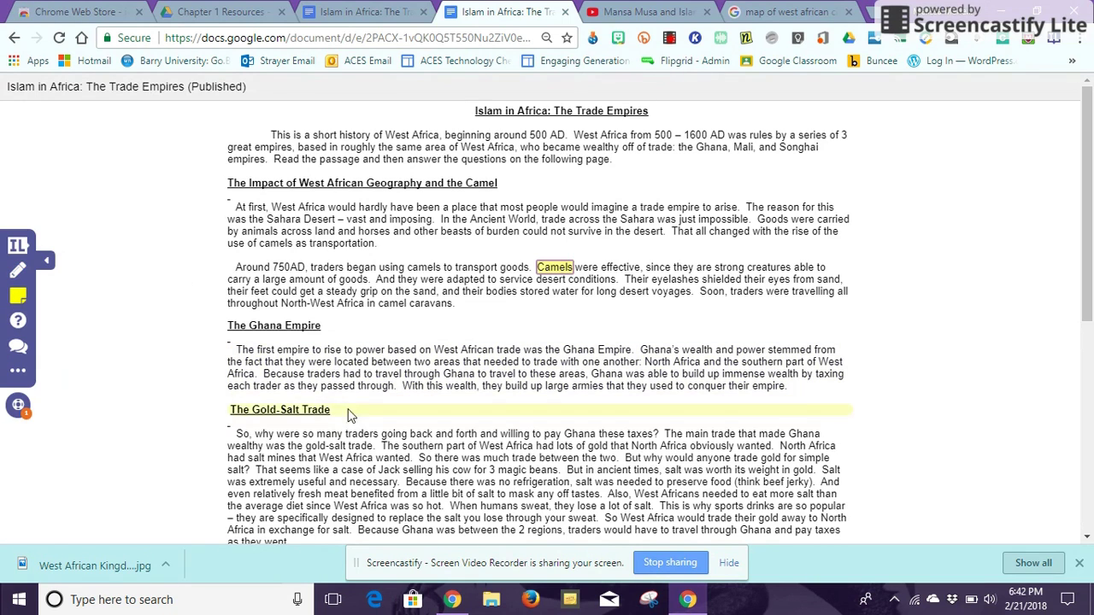
click(305, 401)
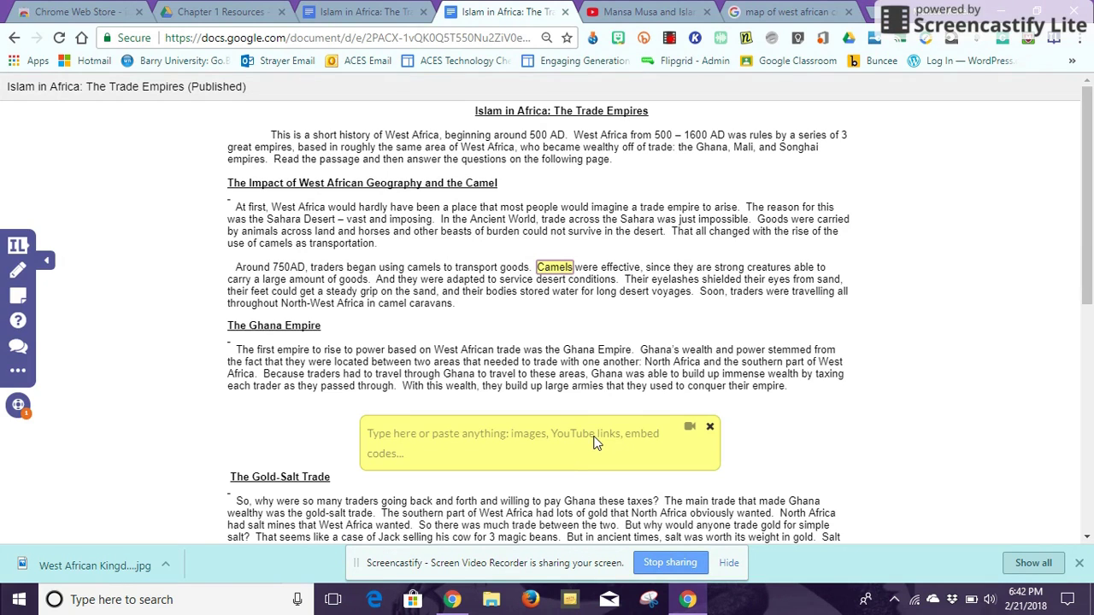
click(710, 428)
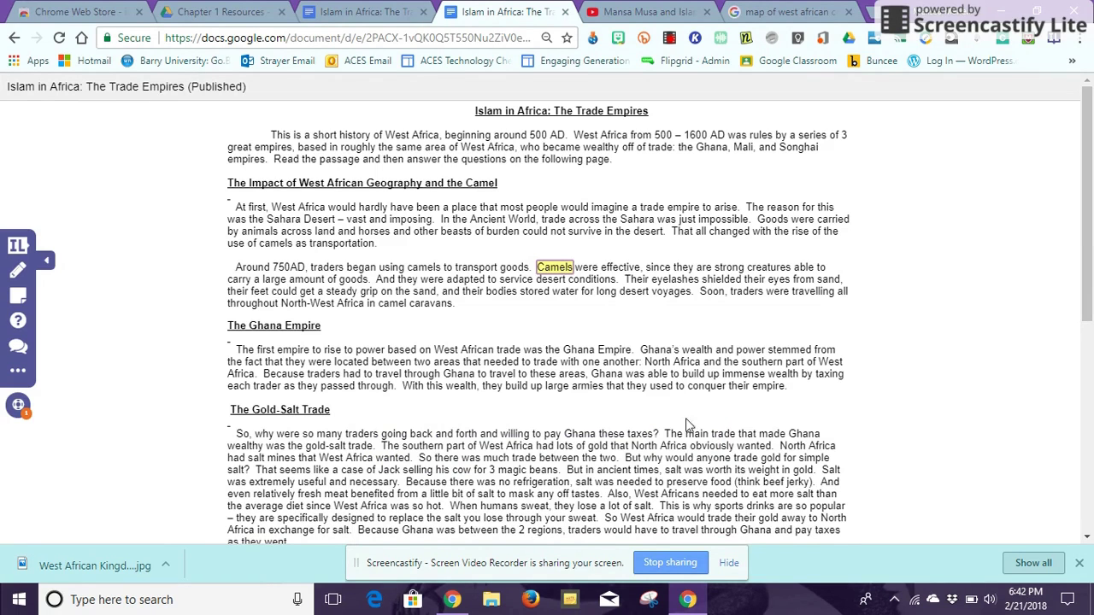
Step: Insert a note above "The Impact of West African Geography and the Camel" and paste the downloaded West African Kingdoms.jpg map into it
click(18, 295)
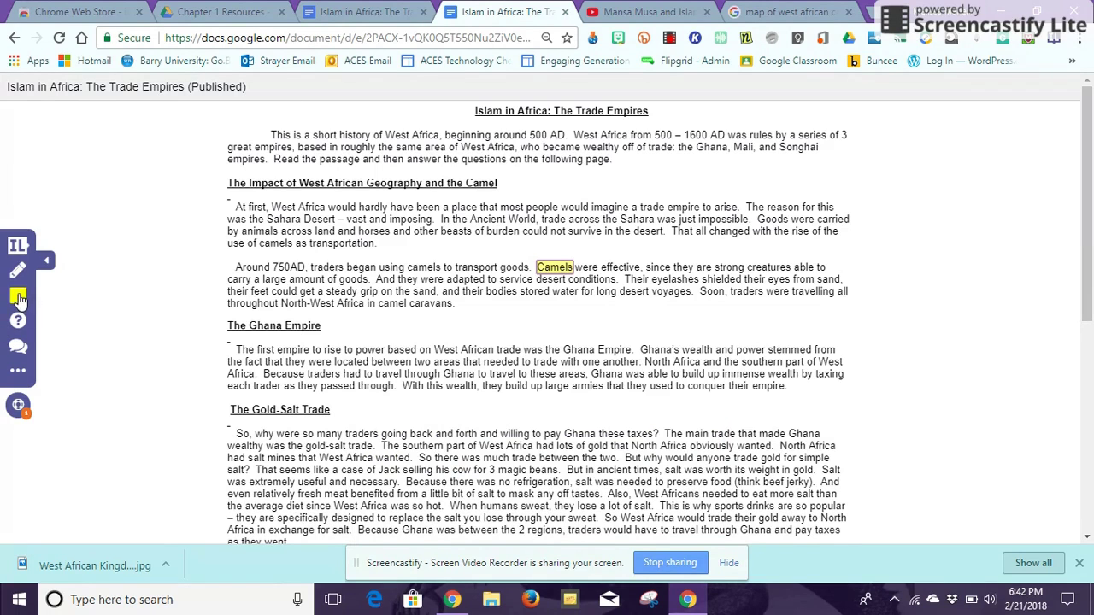
click(537, 178)
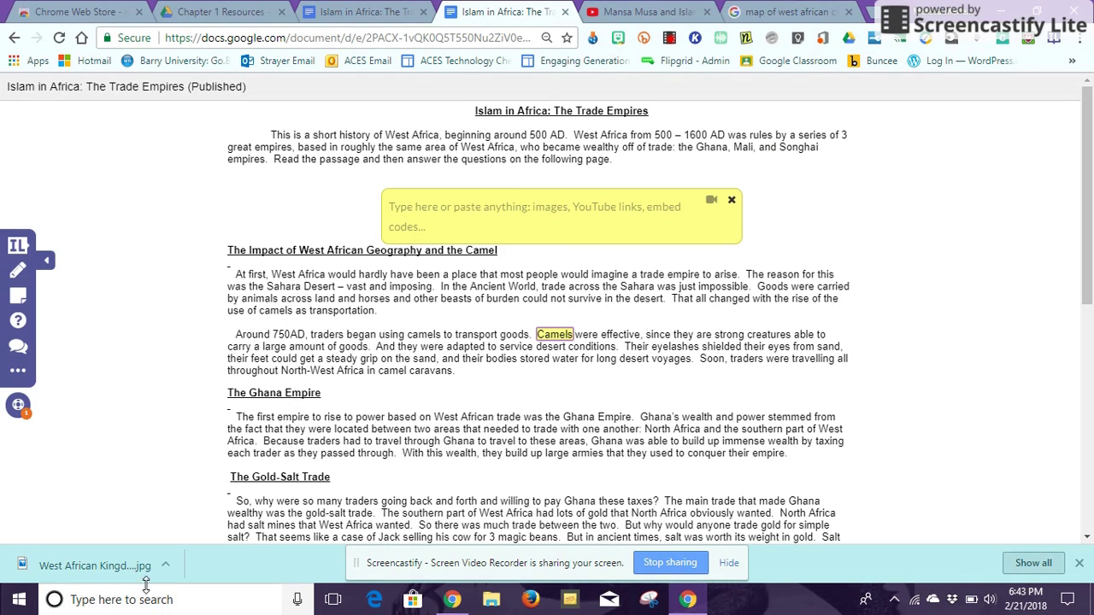
click(119, 566)
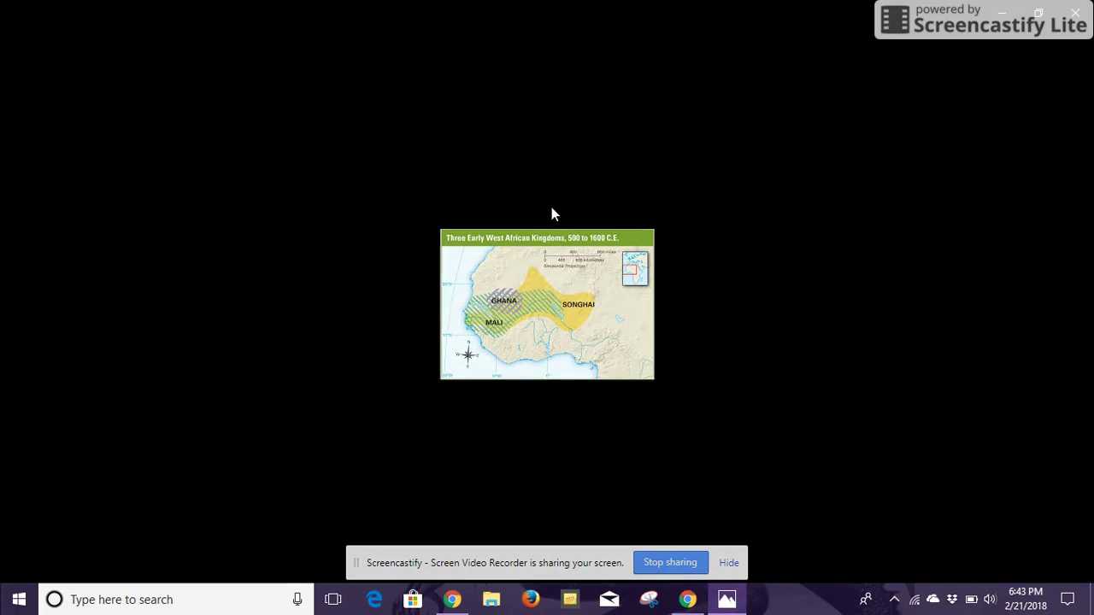
right_click(571, 334)
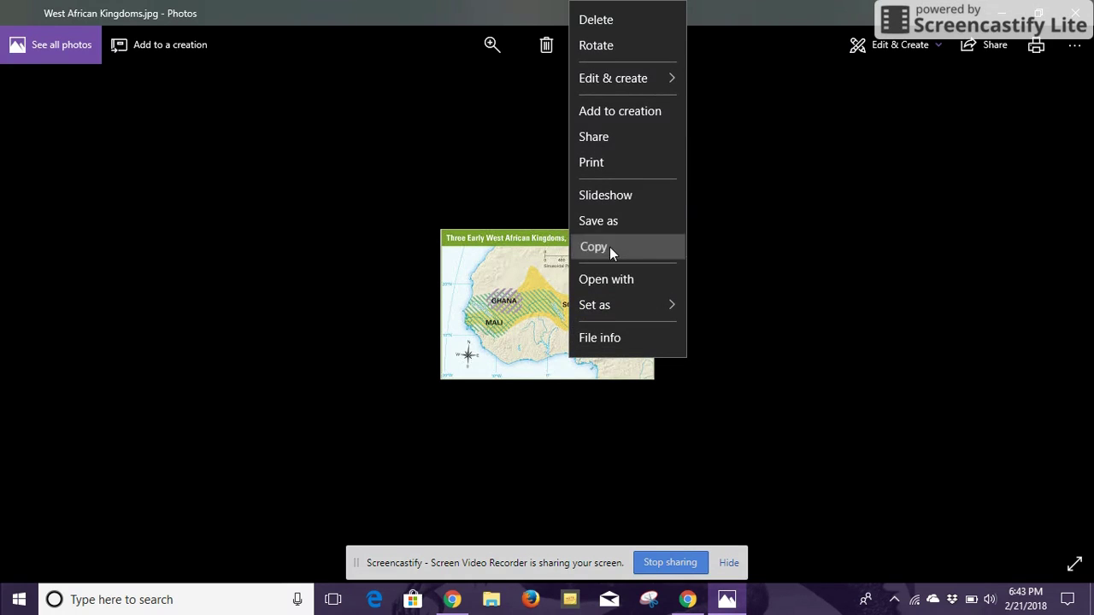
click(610, 247)
click(1004, 15)
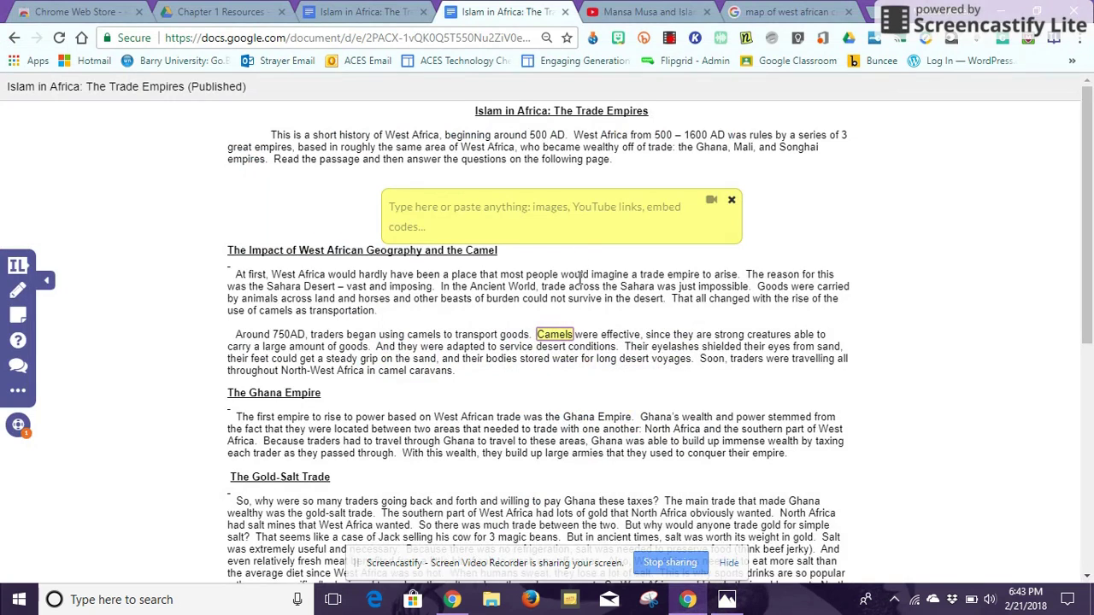
click(570, 223)
key(ctrl+v)
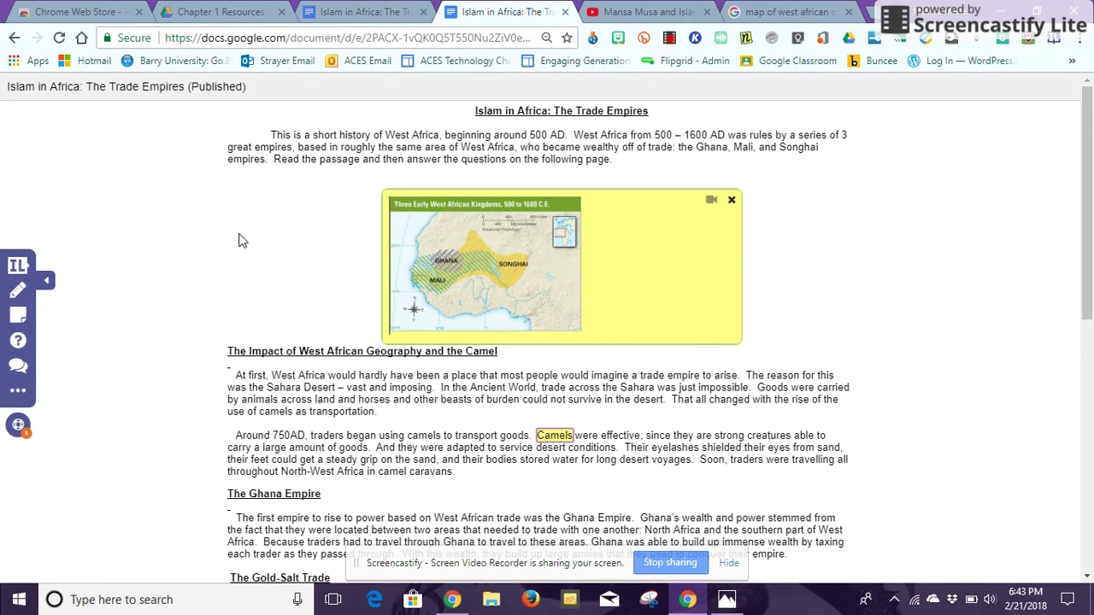
Step: Insert an empty note above the heading "The Songhai Empire and the Spread of Islam"
drag(1089, 154, 1092, 314)
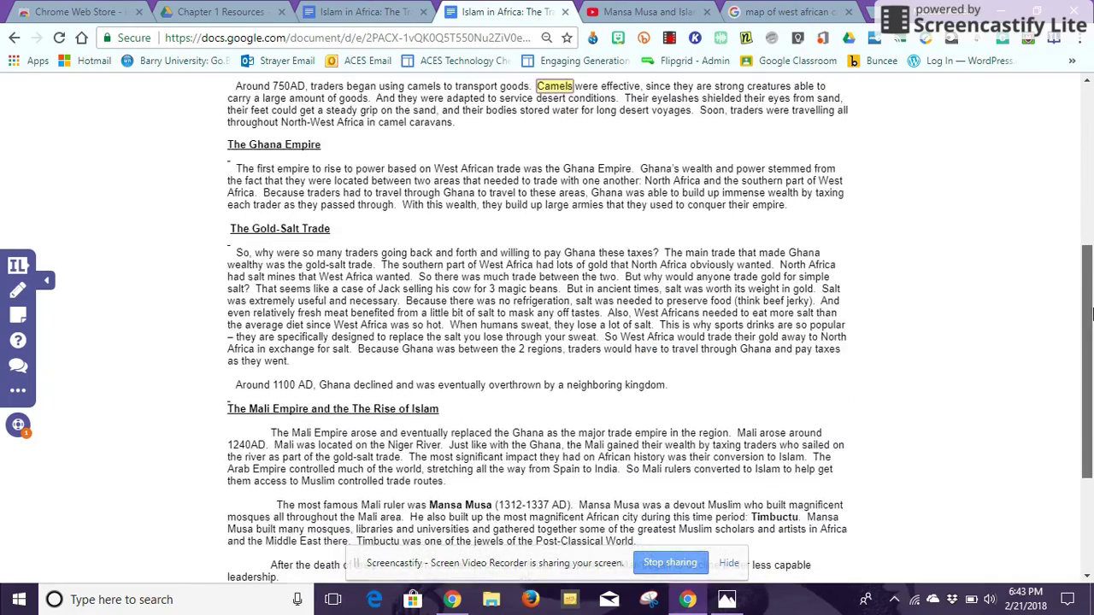
scroll(348, 366, down, 3)
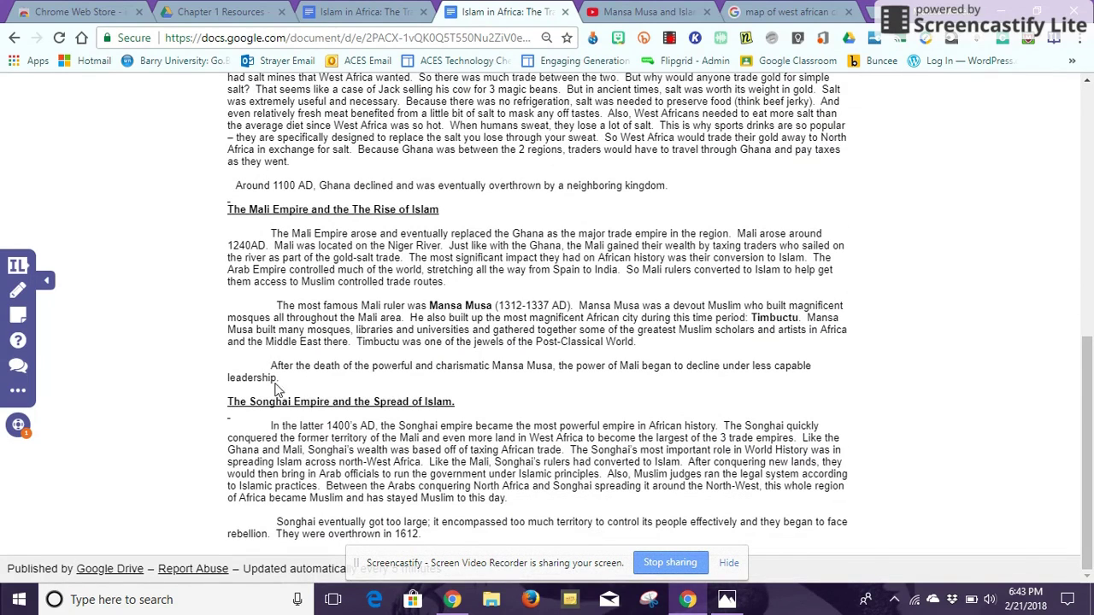
click(18, 314)
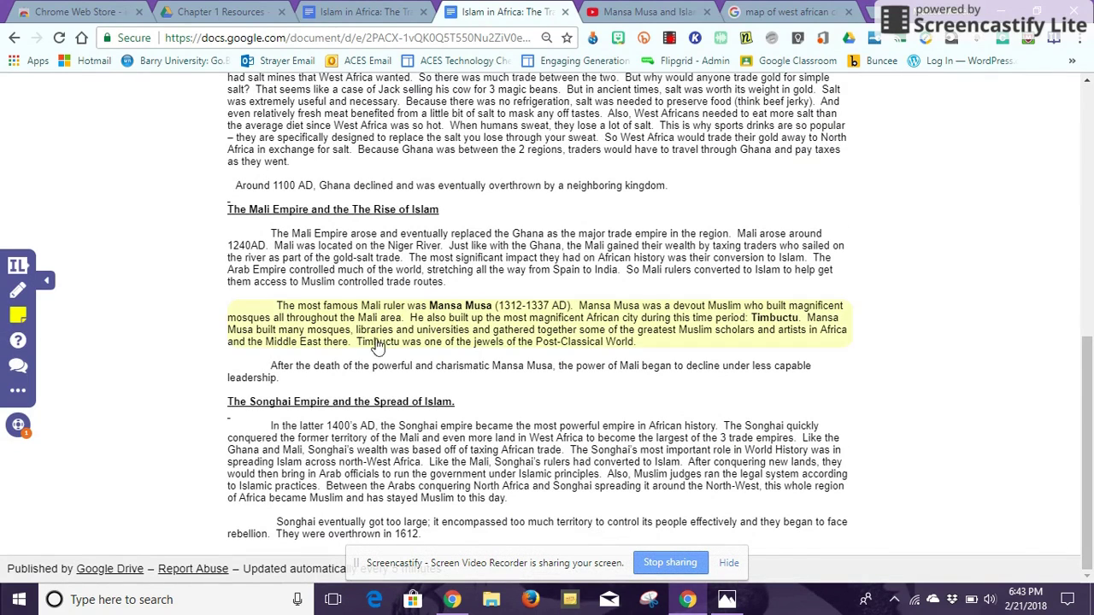
click(389, 393)
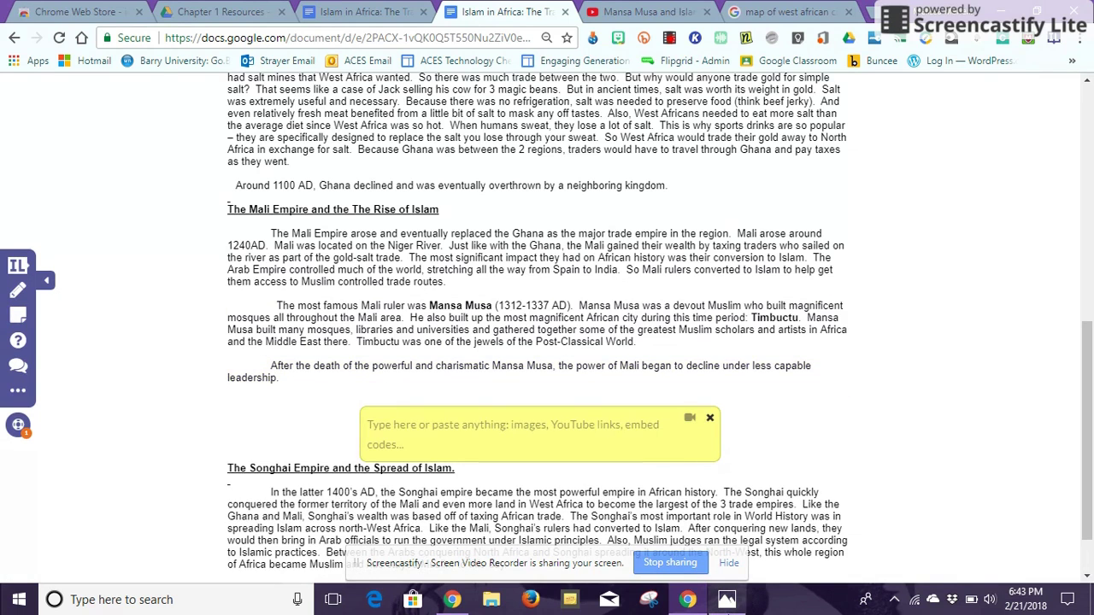
Step: Copy the share link of the YouTube video "Mansa Musa and Islam in Africa: Crash Course World History #16" and embed it in the empty note
click(647, 12)
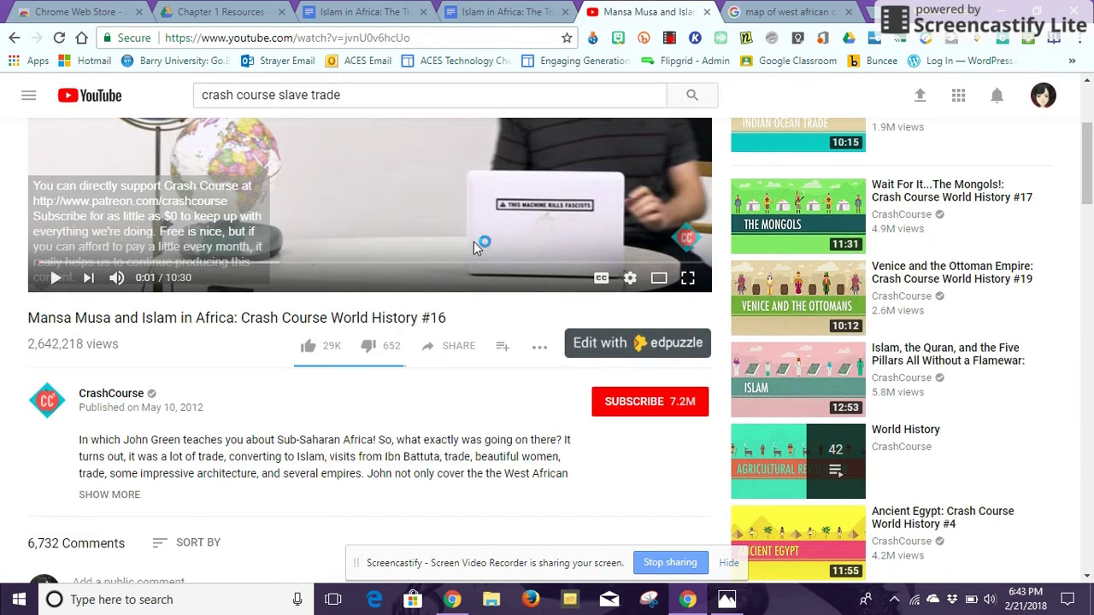
click(448, 346)
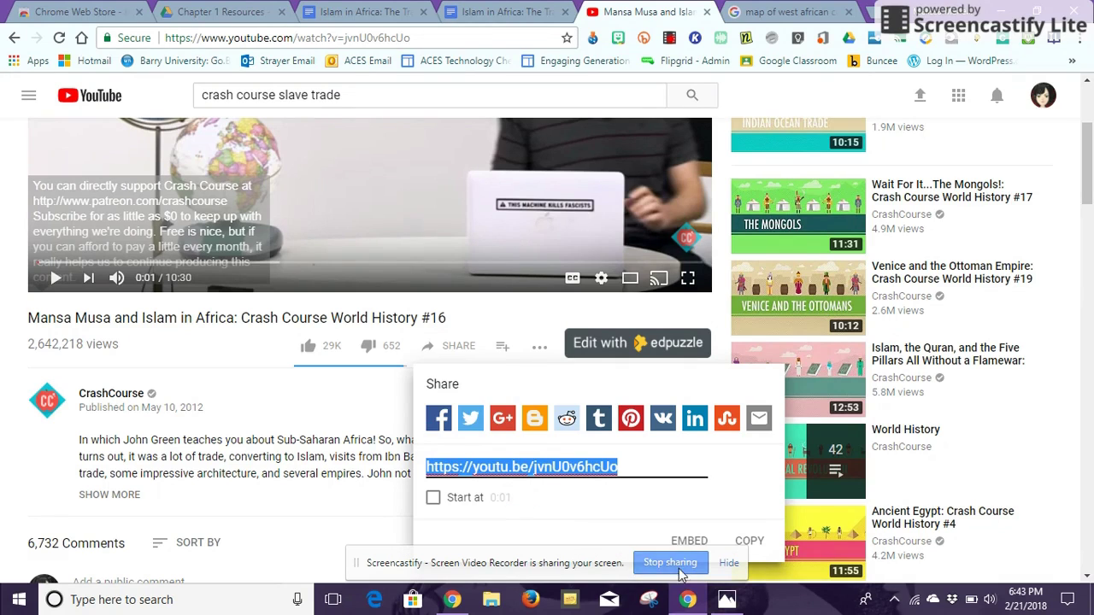
click(752, 542)
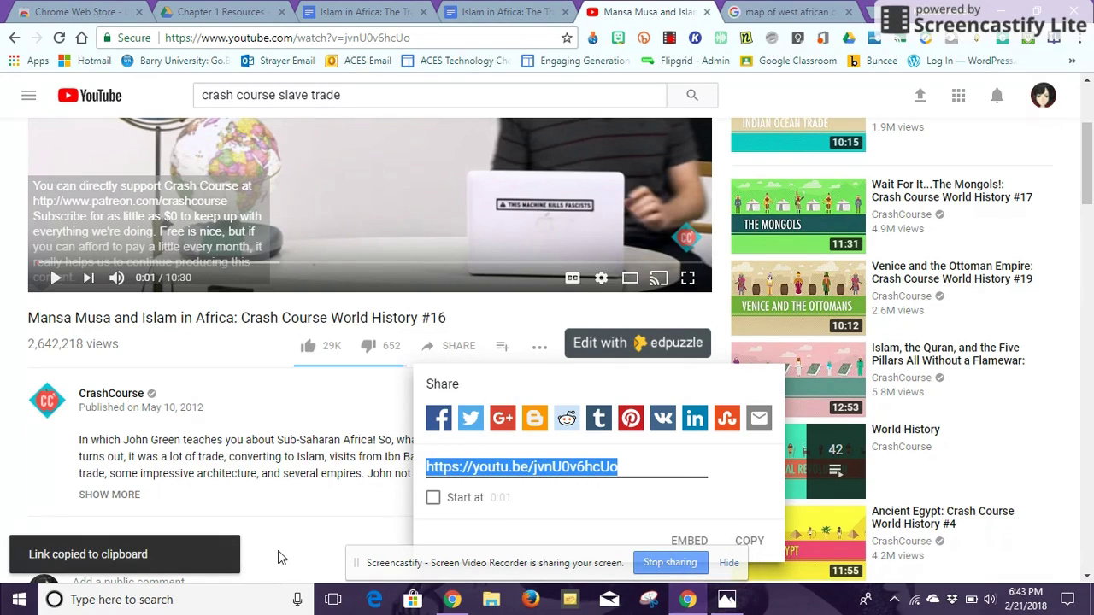
click(479, 11)
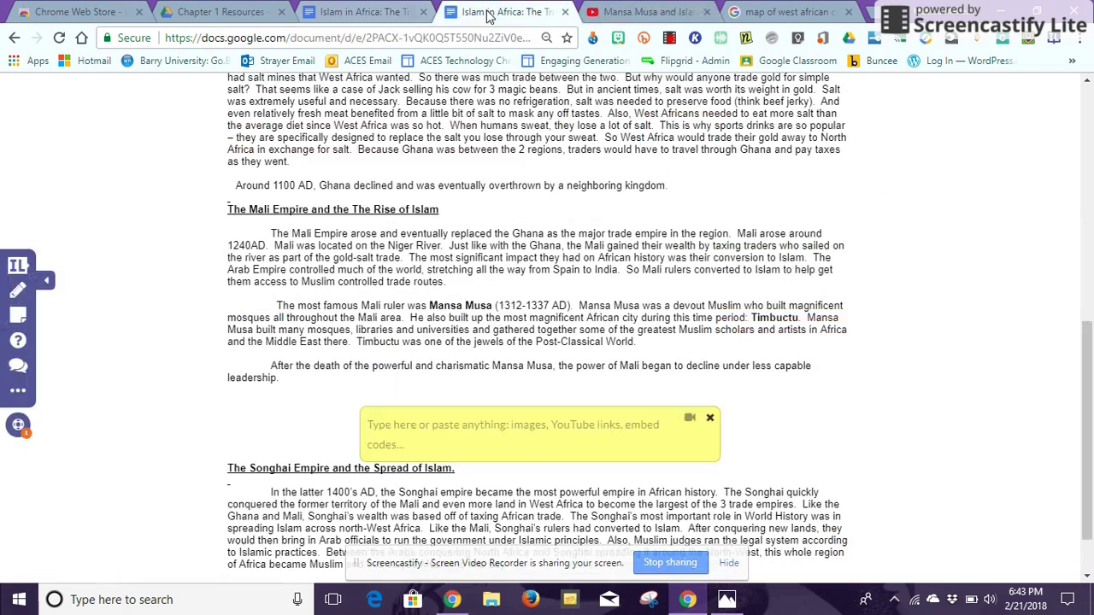
click(571, 420)
key(ctrl+v)
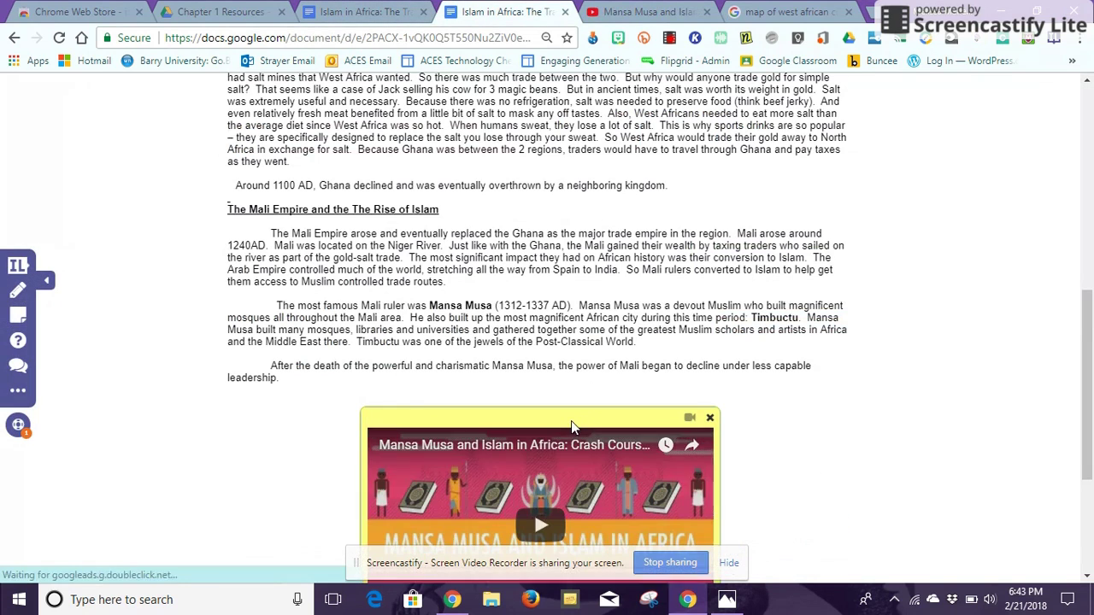
drag(1087, 295, 1087, 337)
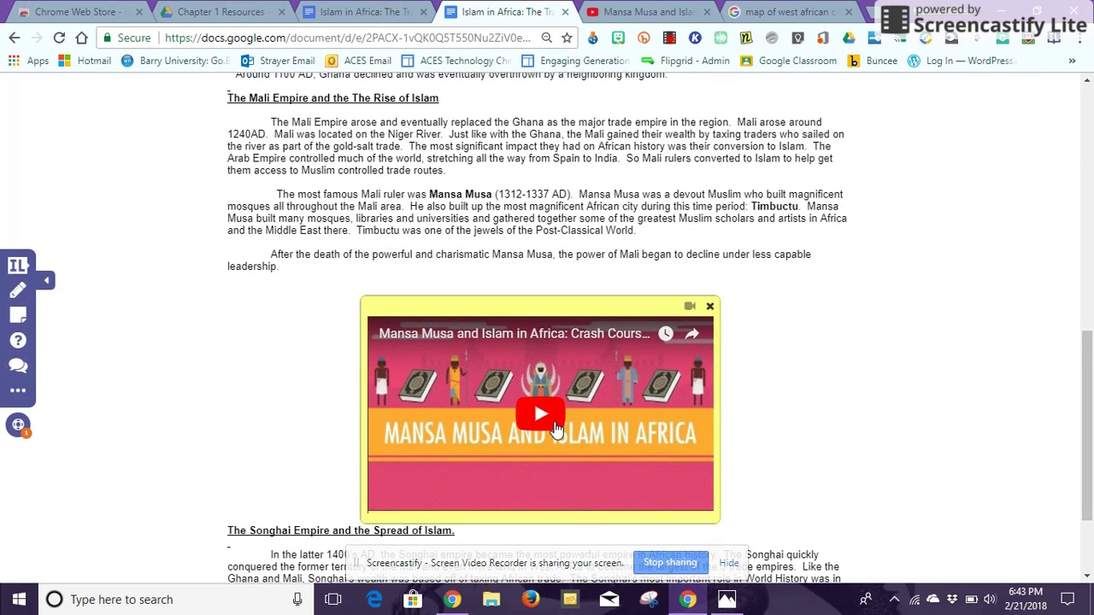
drag(1087, 419, 1089, 342)
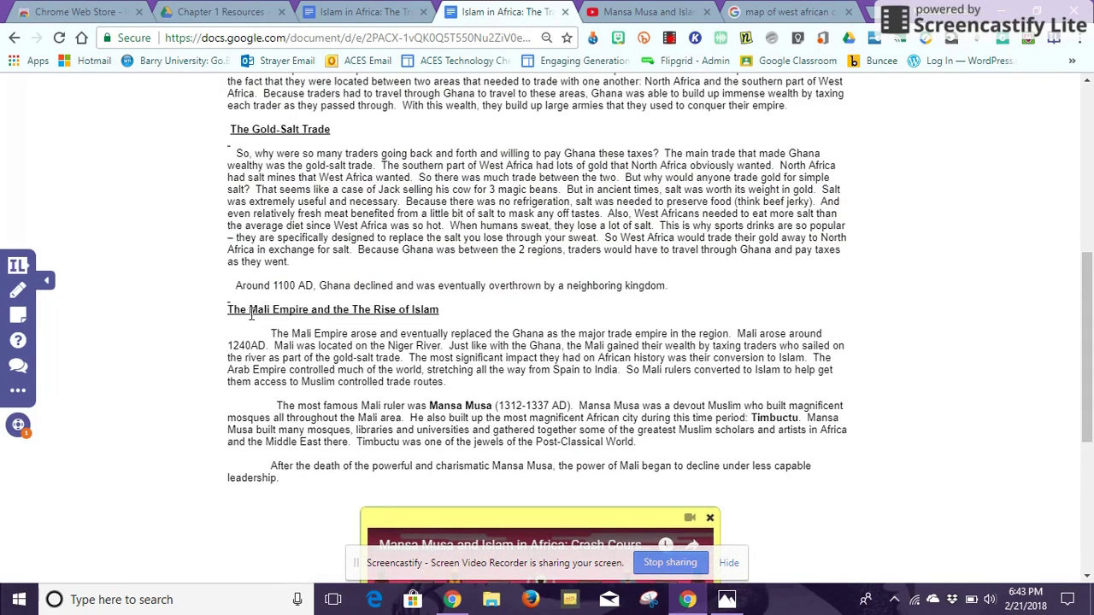